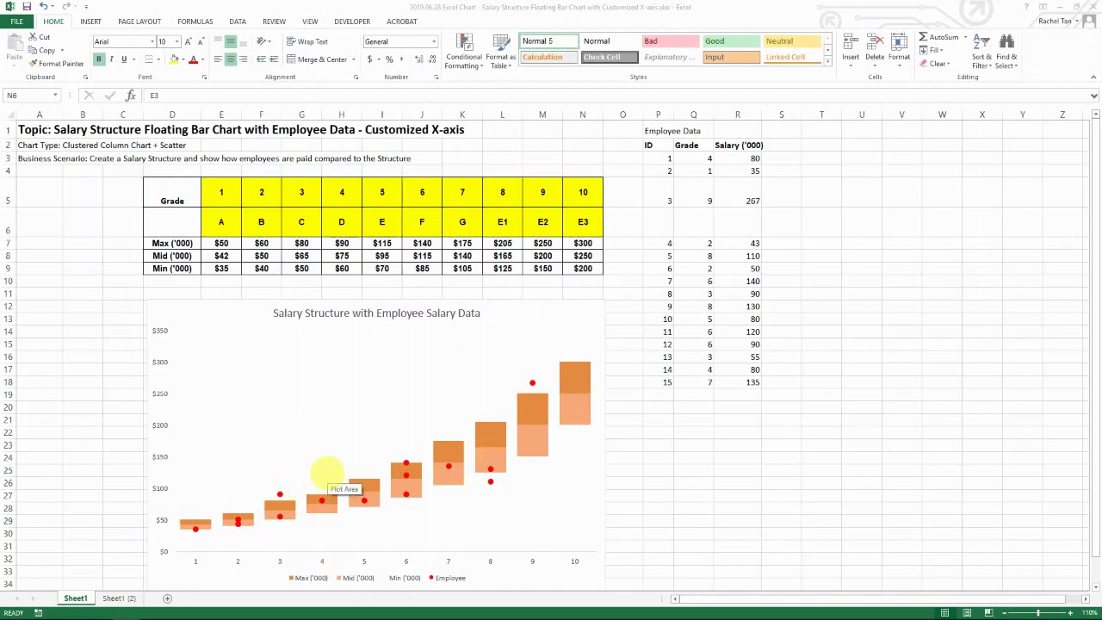
- Switch from the Excel workbook to the paused YouTube salary structure chart tutorial
key(alt+Tab)
key(alt+Tab)
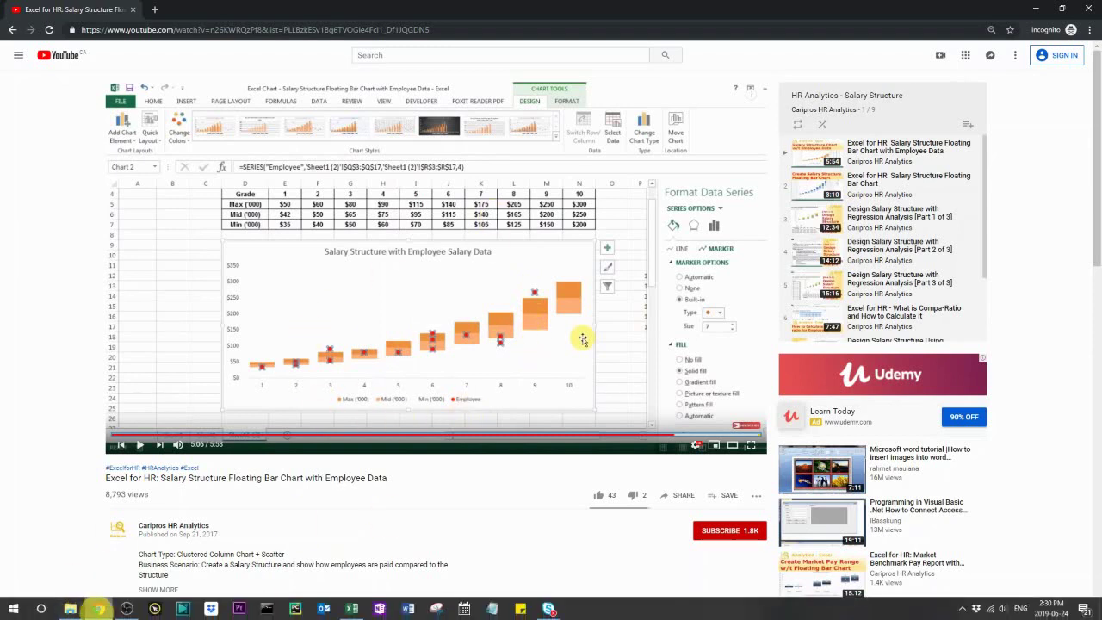
- Return to the 'Salary Structure Floating Bar Chart with Customized X-axis' workbook in Excel
click(352, 608)
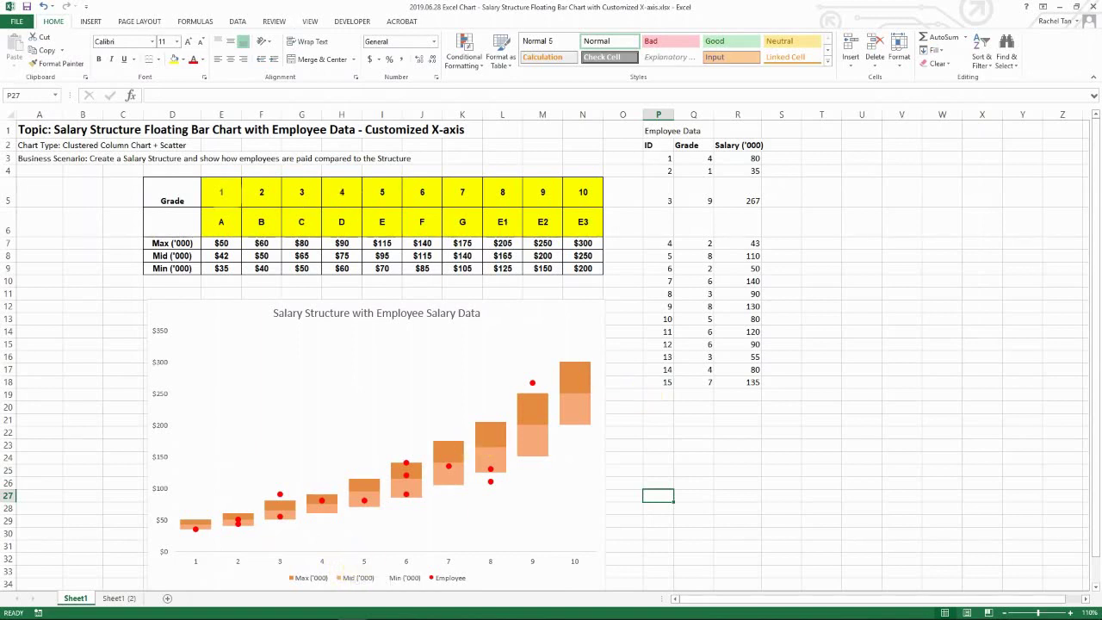
click(221, 192)
drag(221, 192, 583, 192)
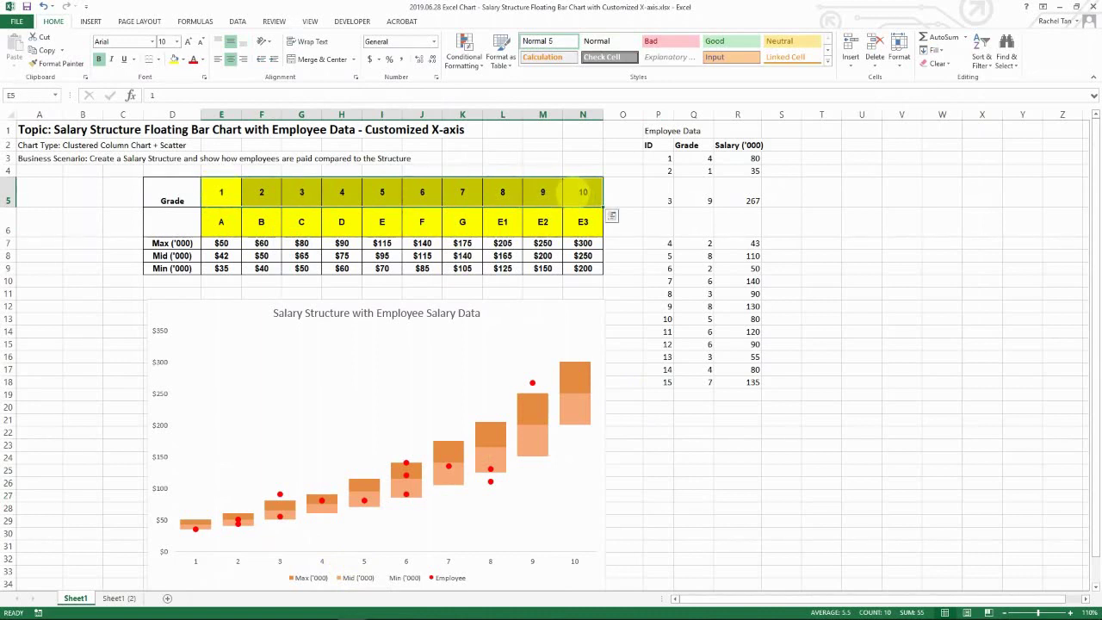
click(421, 222)
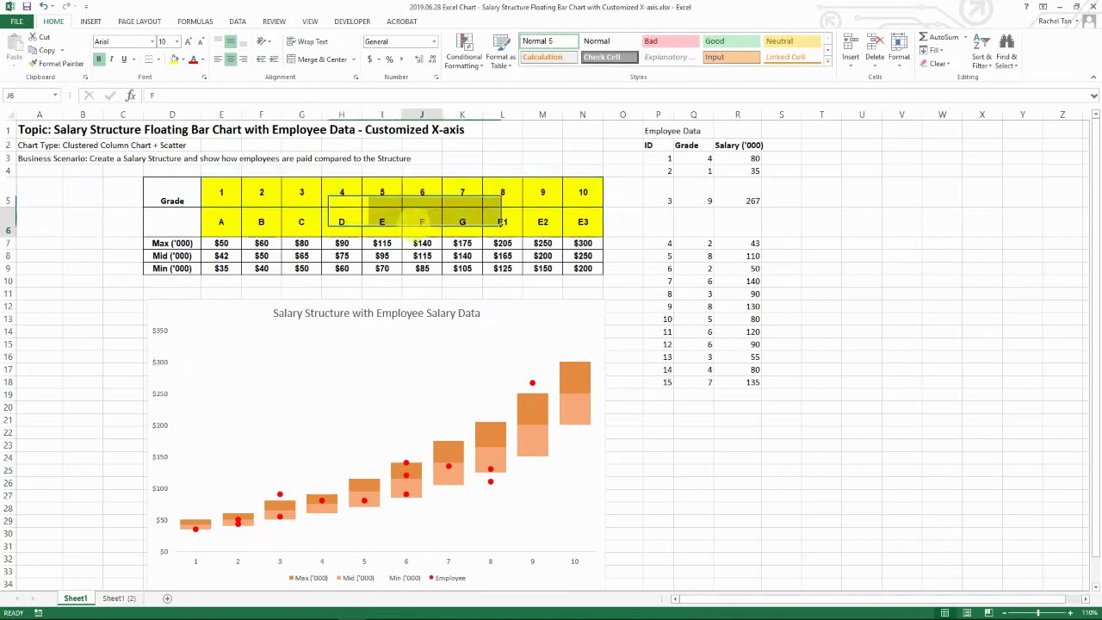
click(221, 222)
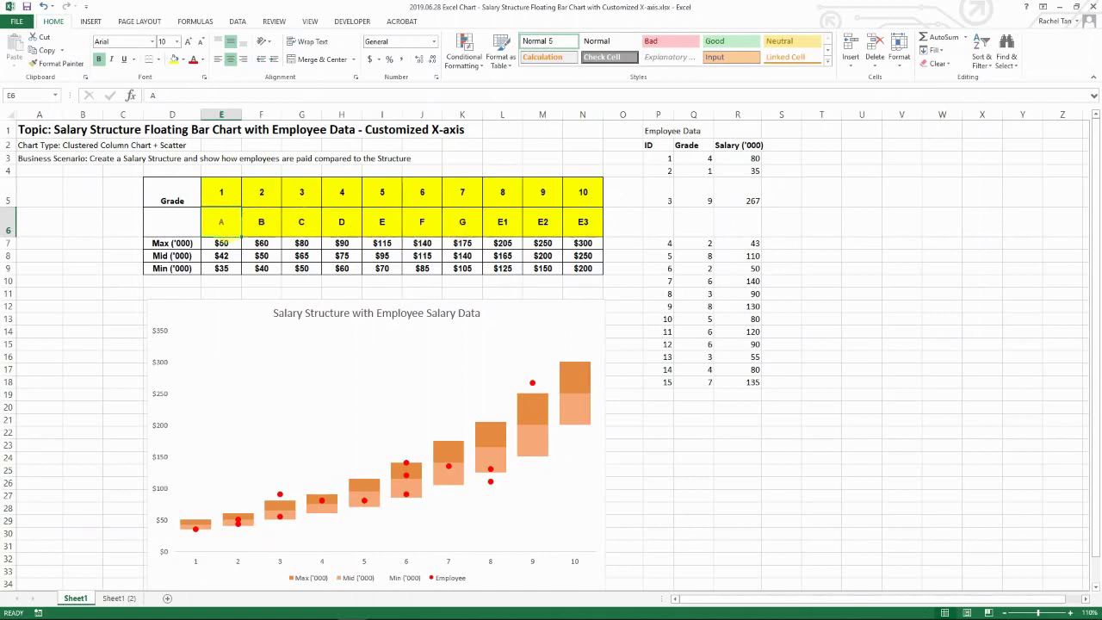
drag(222, 222, 542, 222)
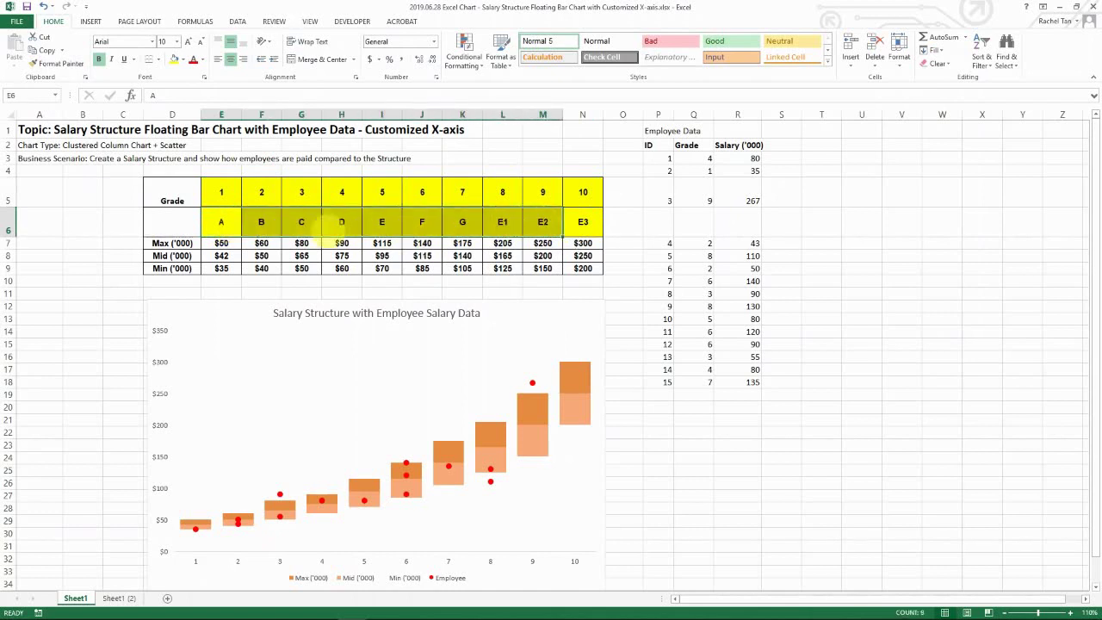
click(301, 223)
click(501, 222)
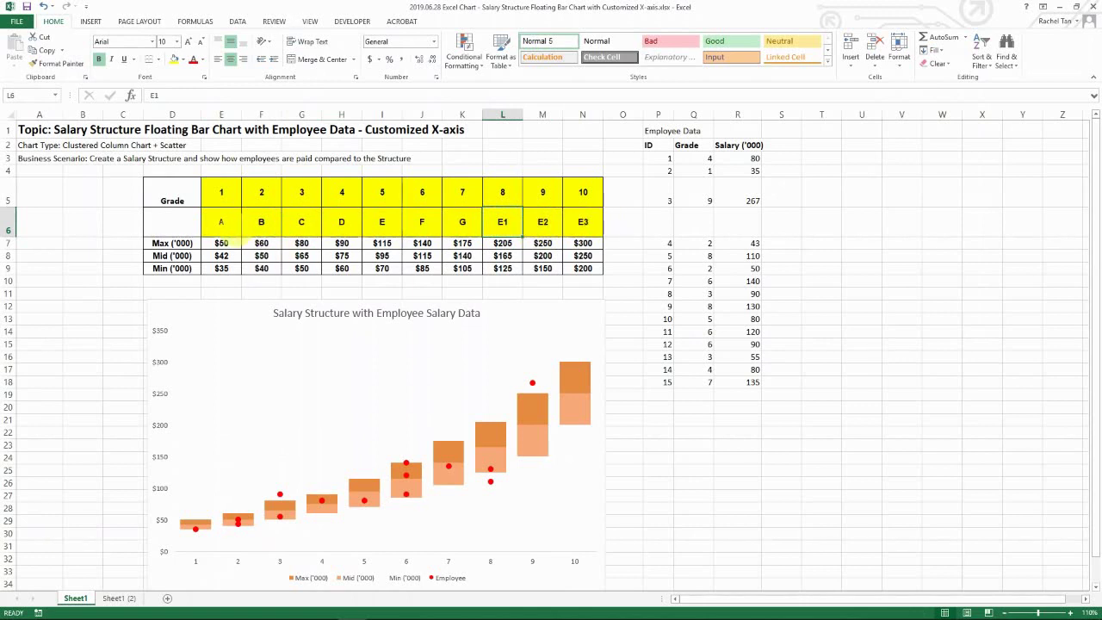
- Replace grade labels A and B in cells E6:F6 with Junior and Senior
click(221, 224)
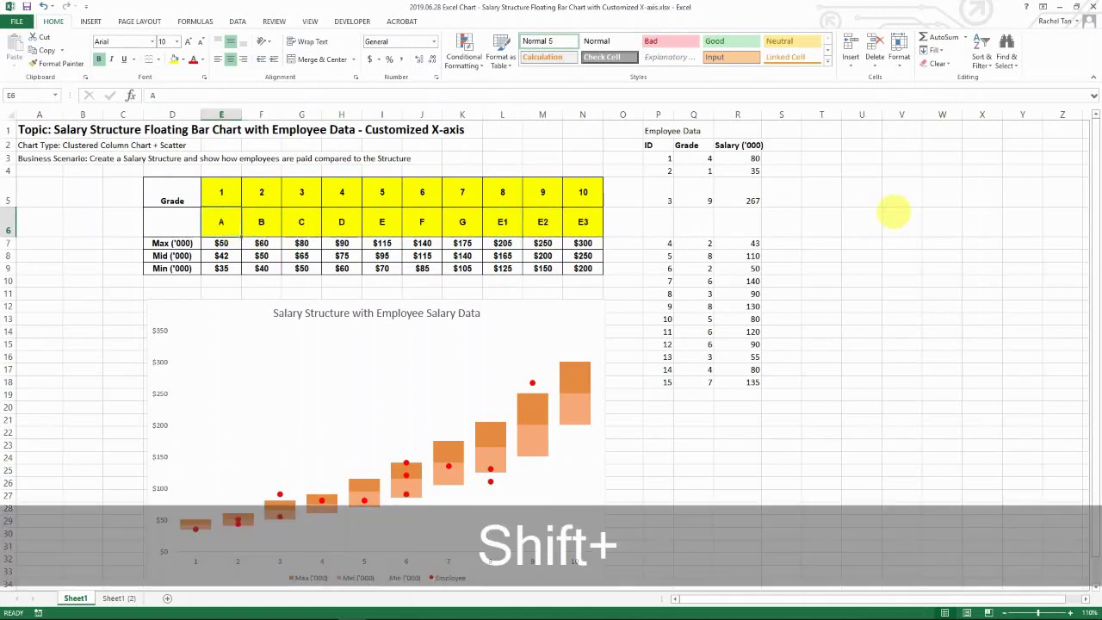
text(Junior)
key(Tab)
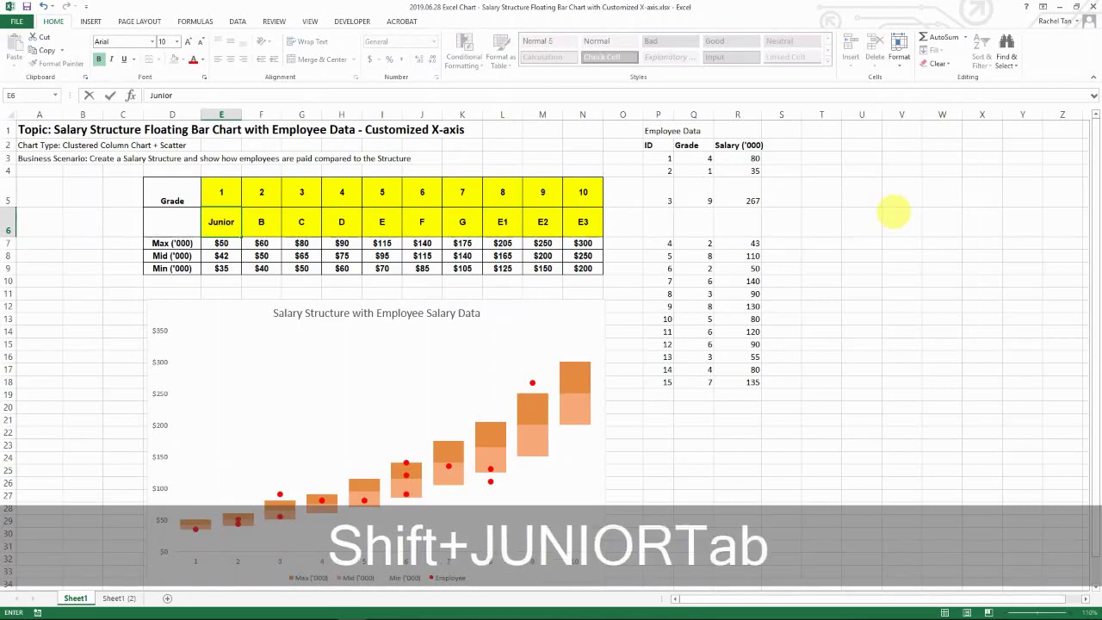
text(Senior)
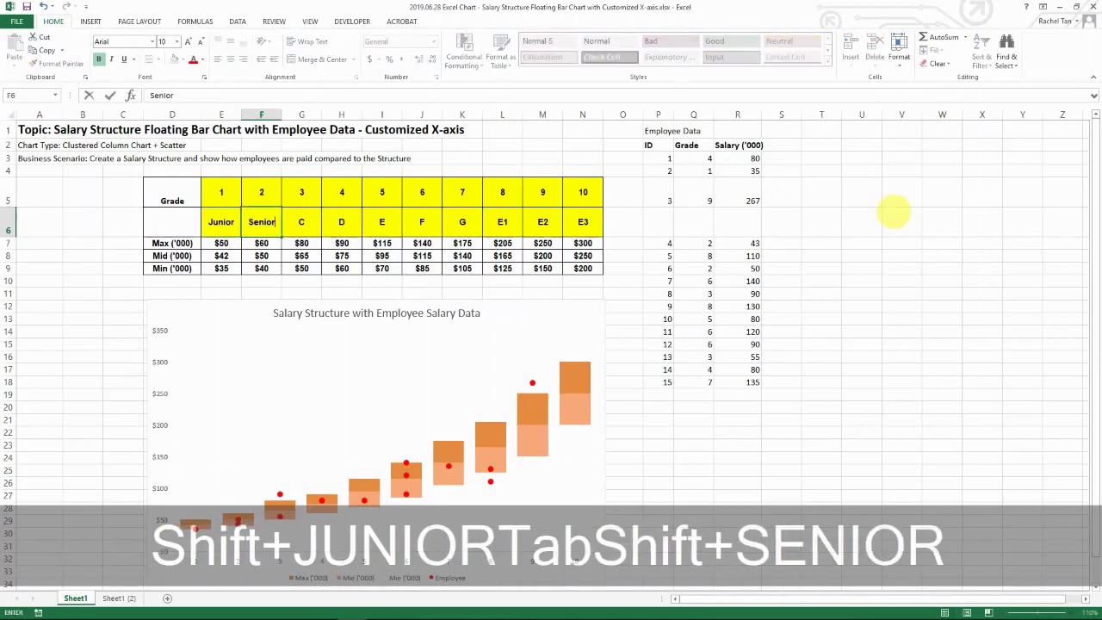
key(Tab)
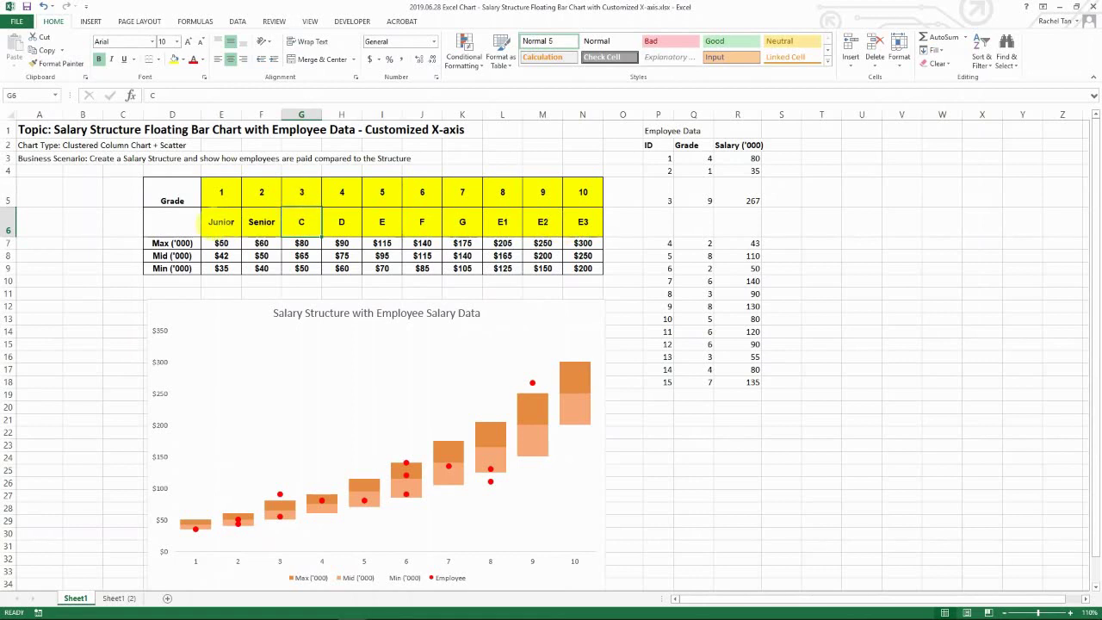
click(221, 221)
click(261, 221)
click(301, 221)
click(340, 221)
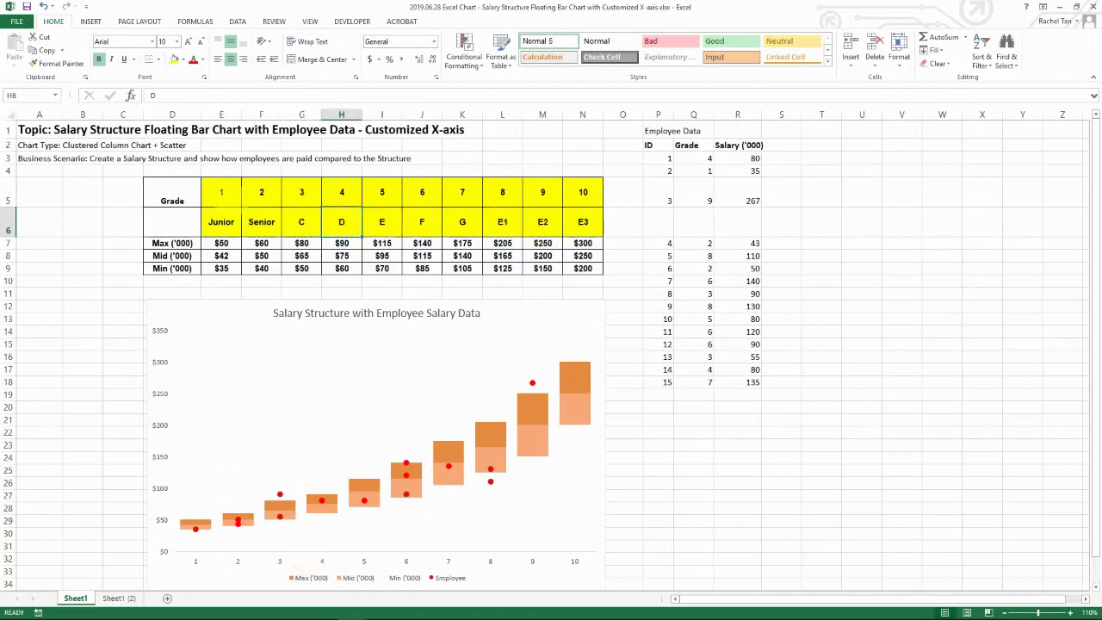
click(220, 191)
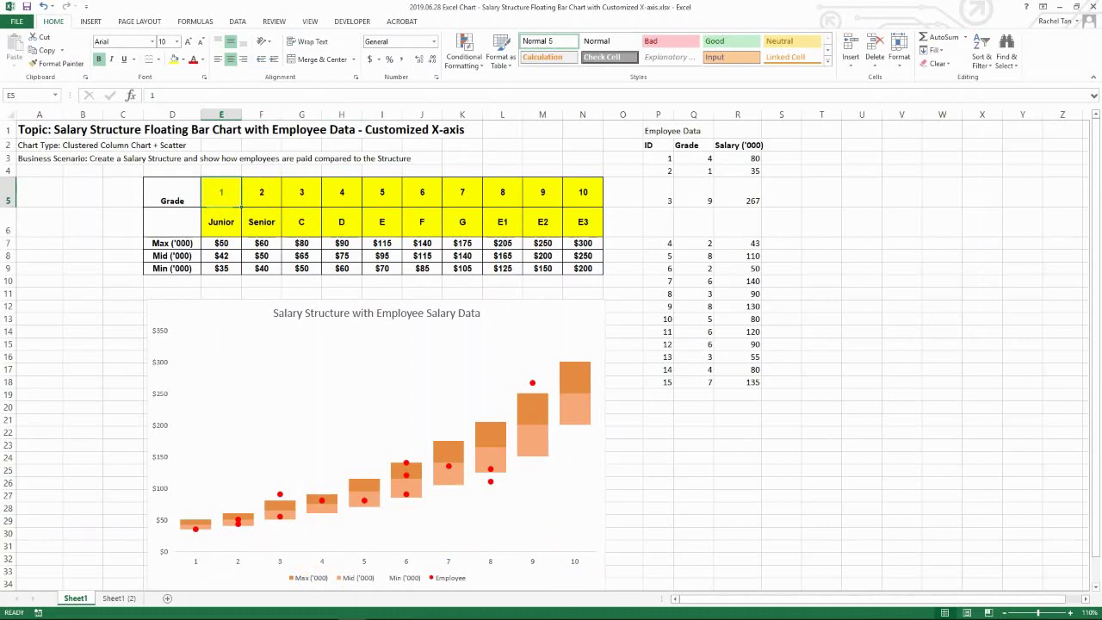
drag(220, 191, 583, 191)
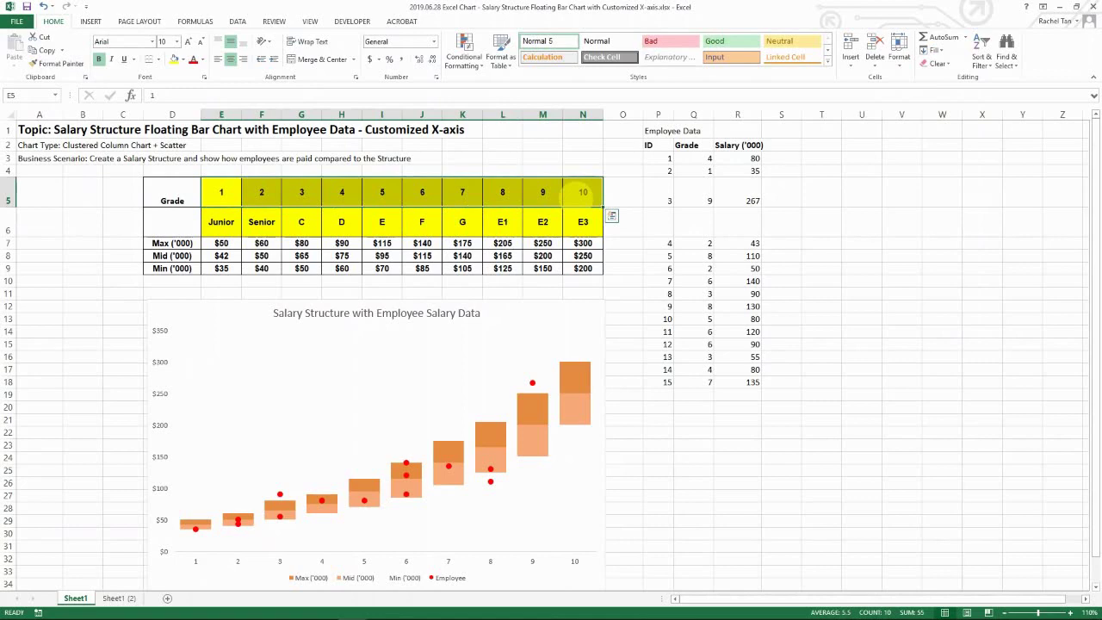
click(227, 225)
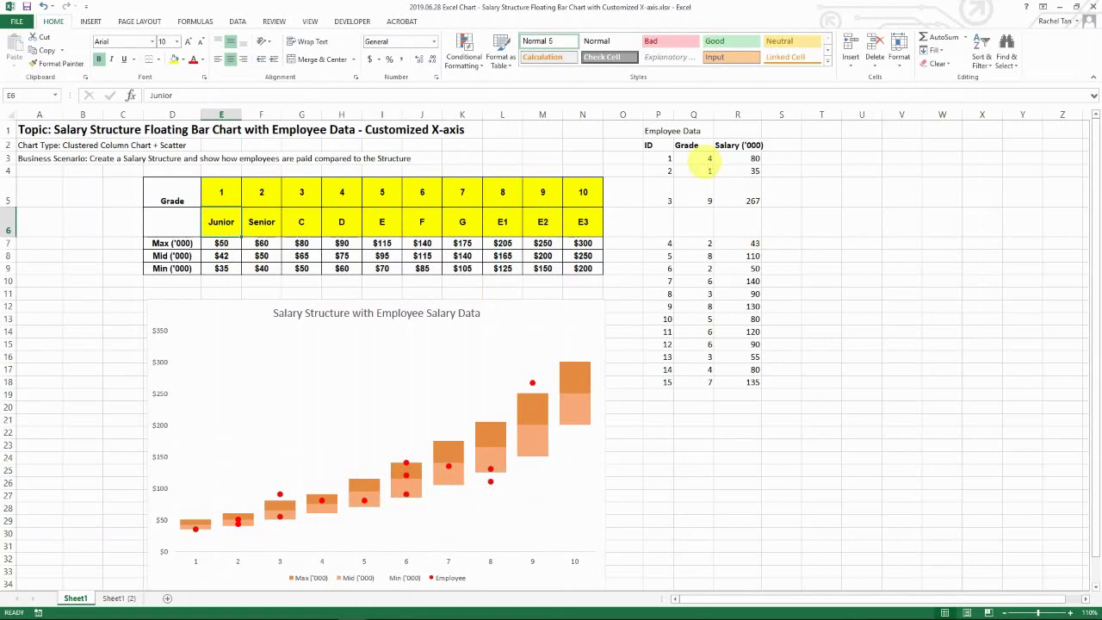
click(532, 382)
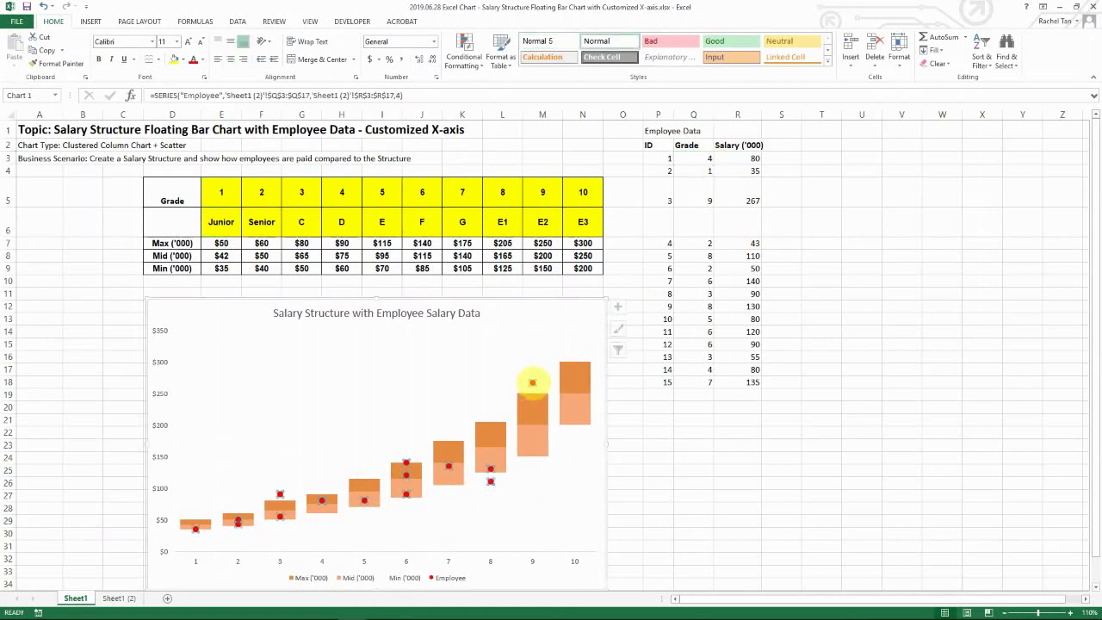
drag(697, 158, 698, 384)
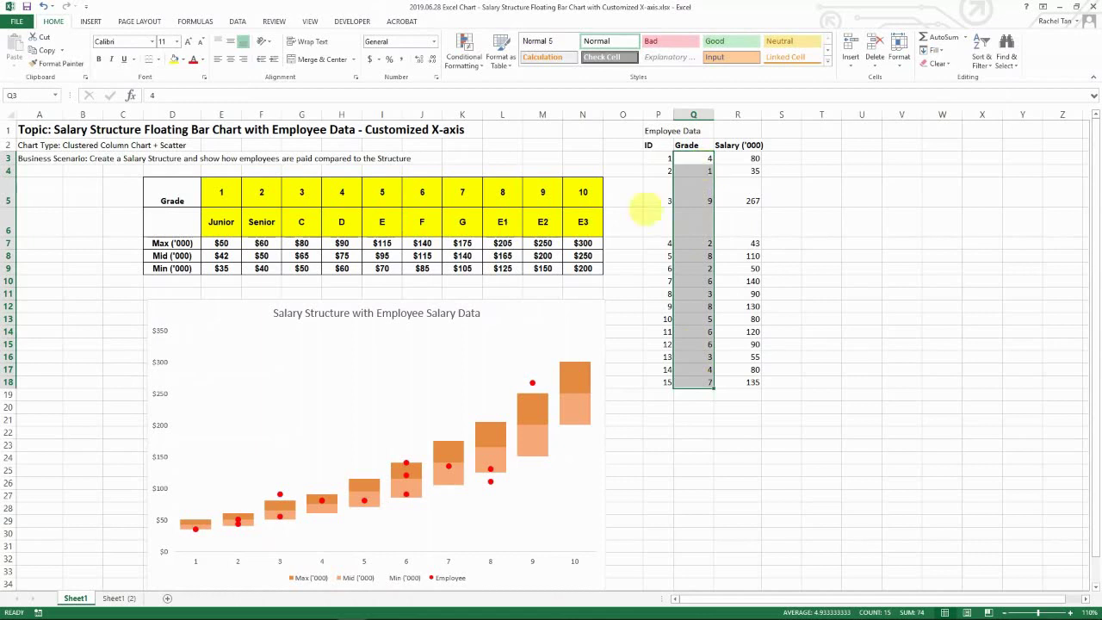
mouse_move(490, 480)
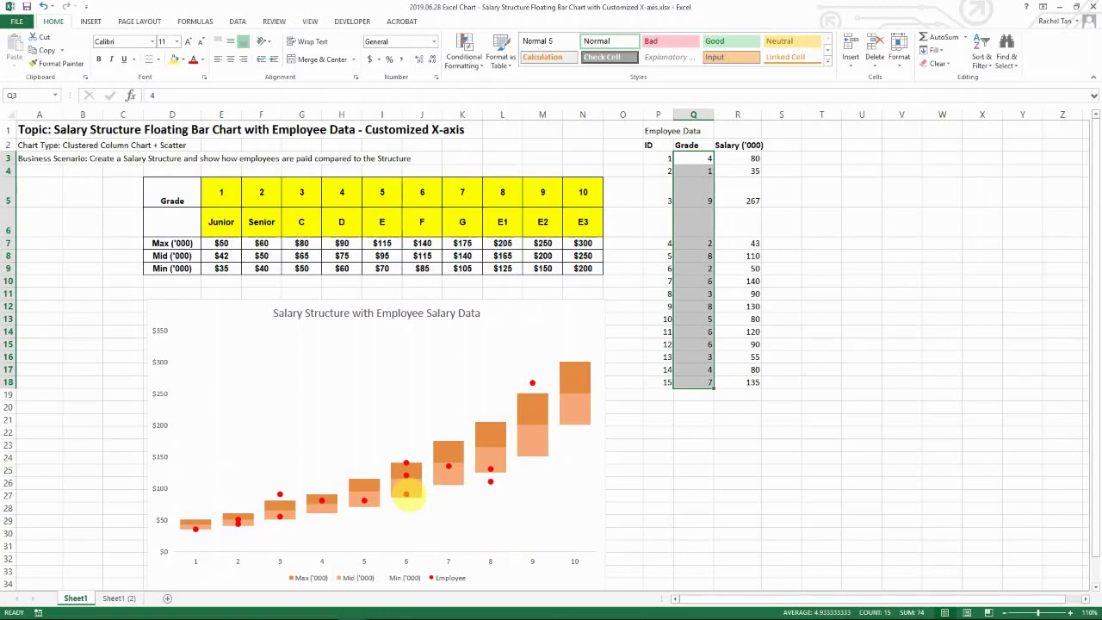
mouse_move(406, 494)
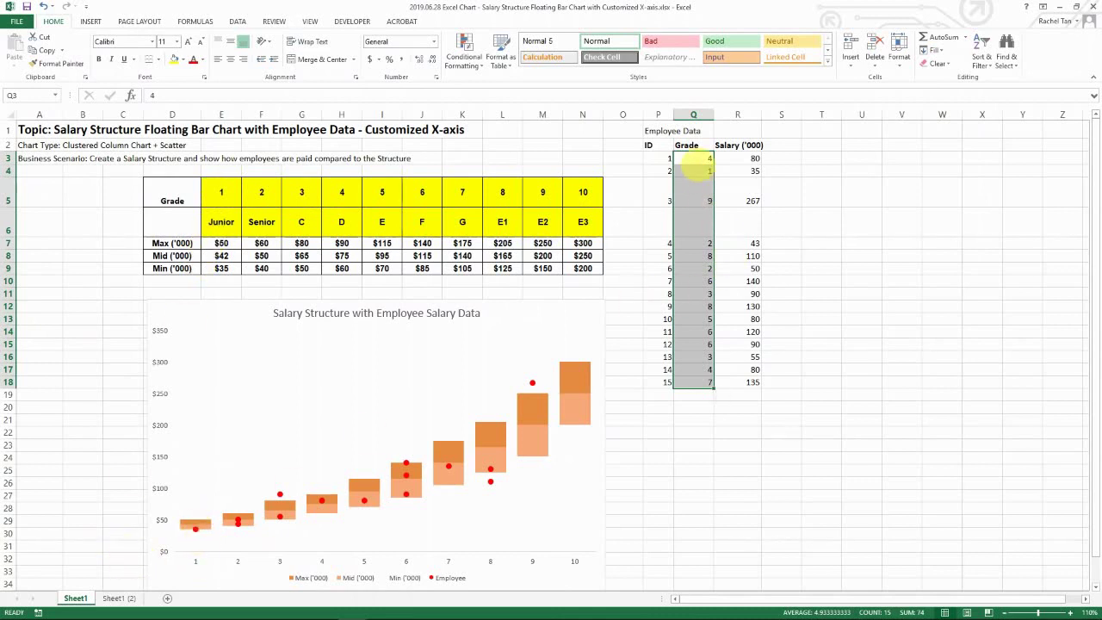
drag(693, 162, 694, 378)
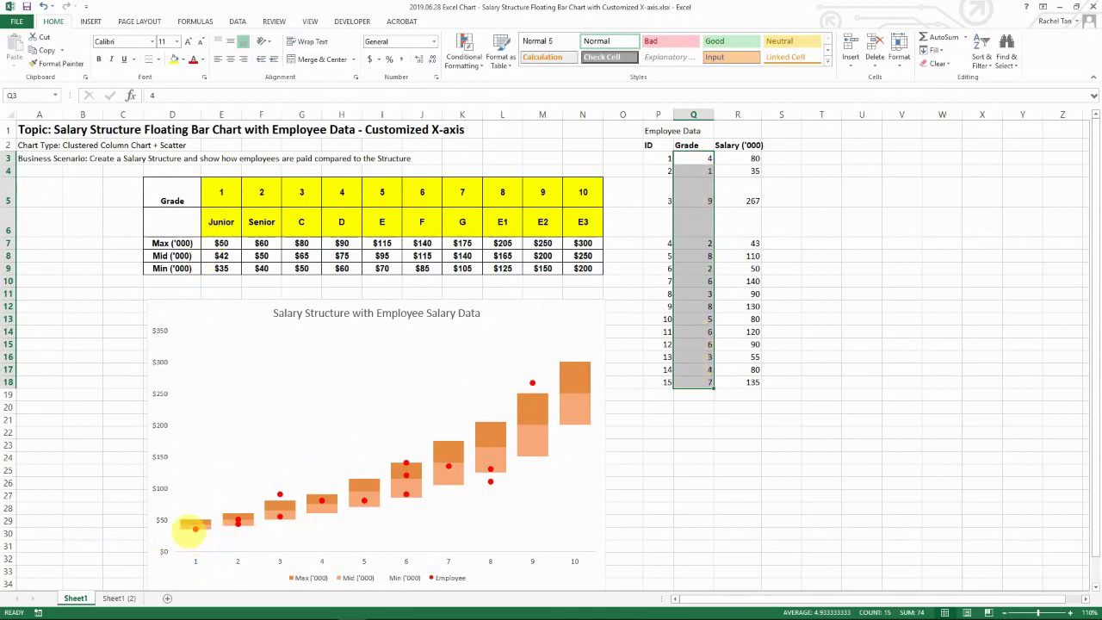
mouse_move(195, 527)
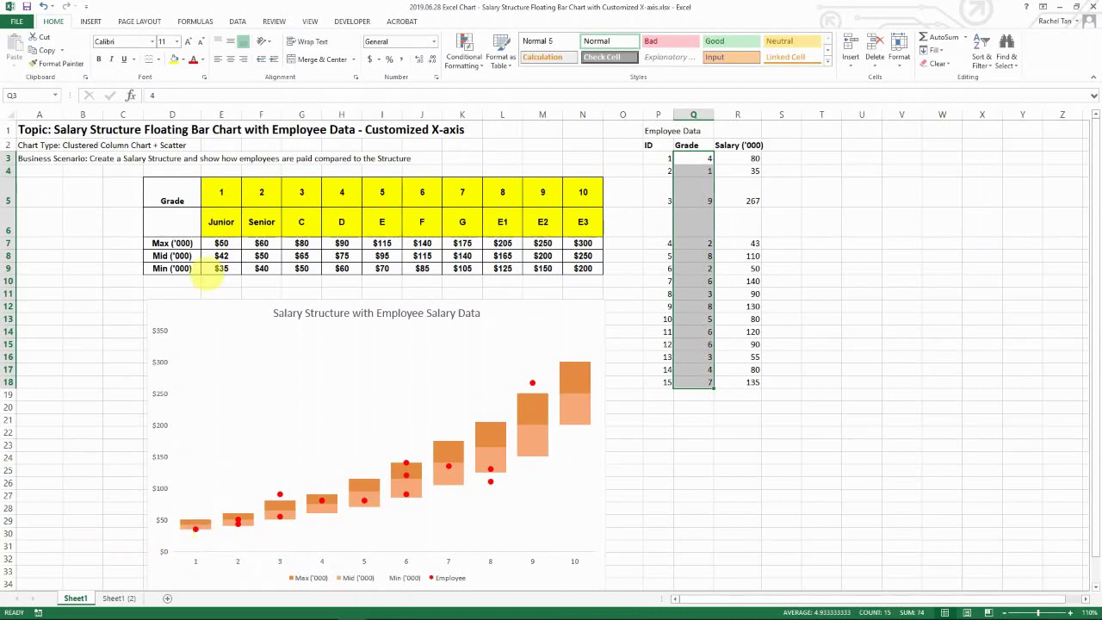
mouse_move(489, 451)
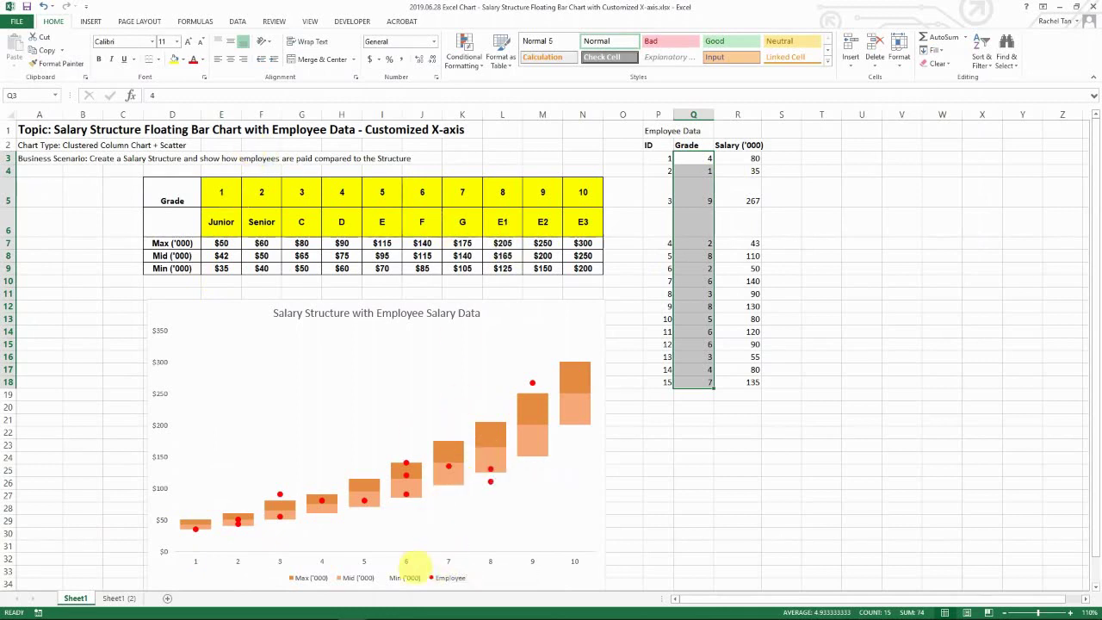
- Open the Format Axis options for the salary chart's horizontal axis
click(405, 558)
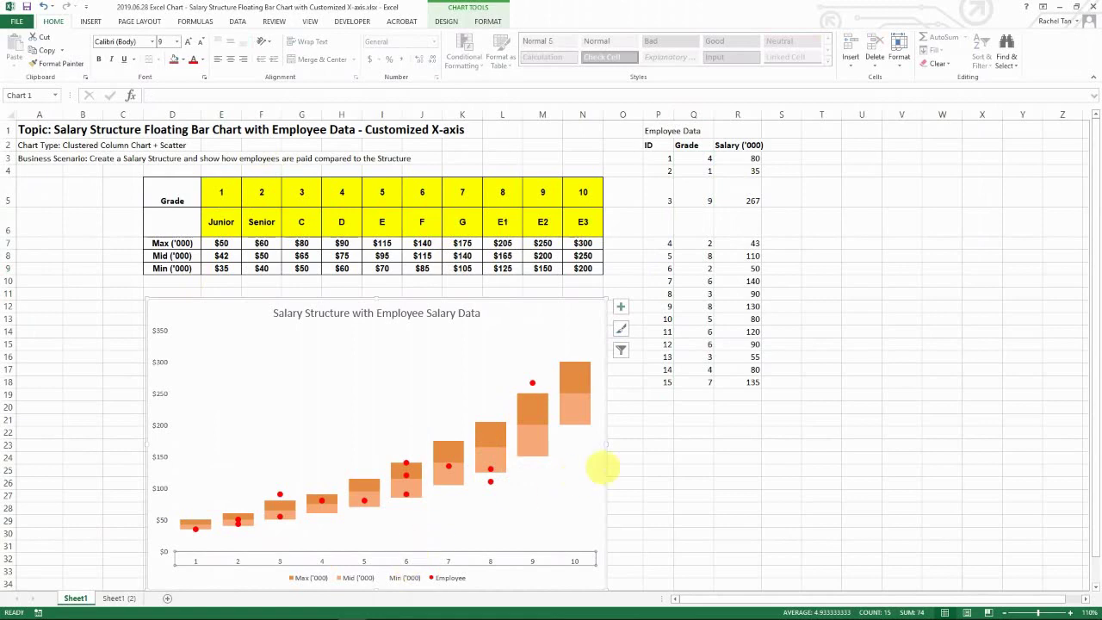
click(659, 460)
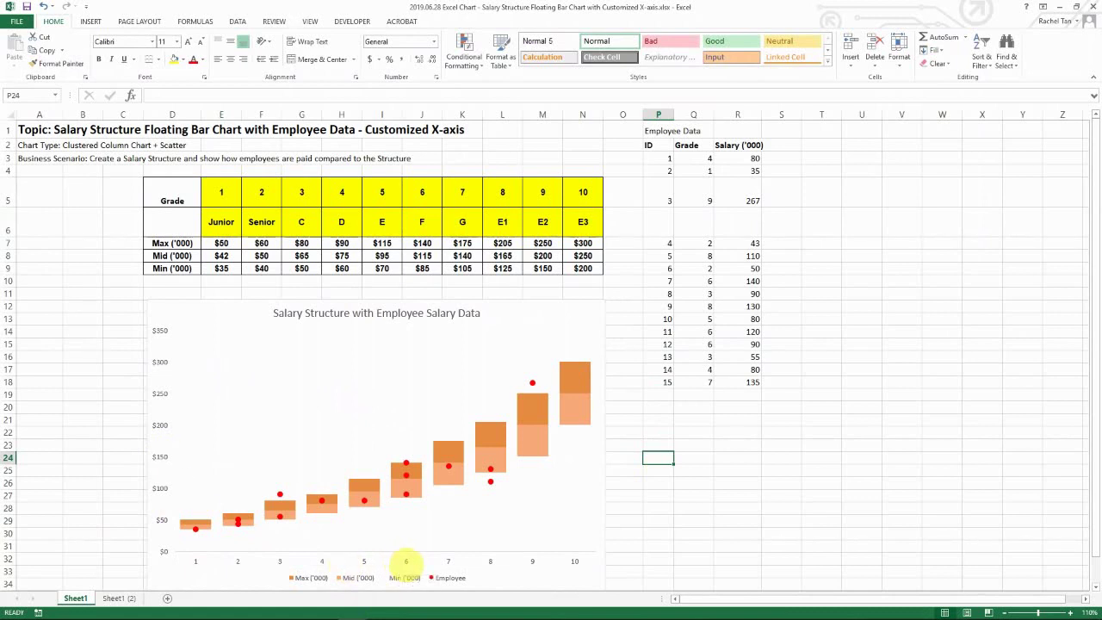
click(406, 561)
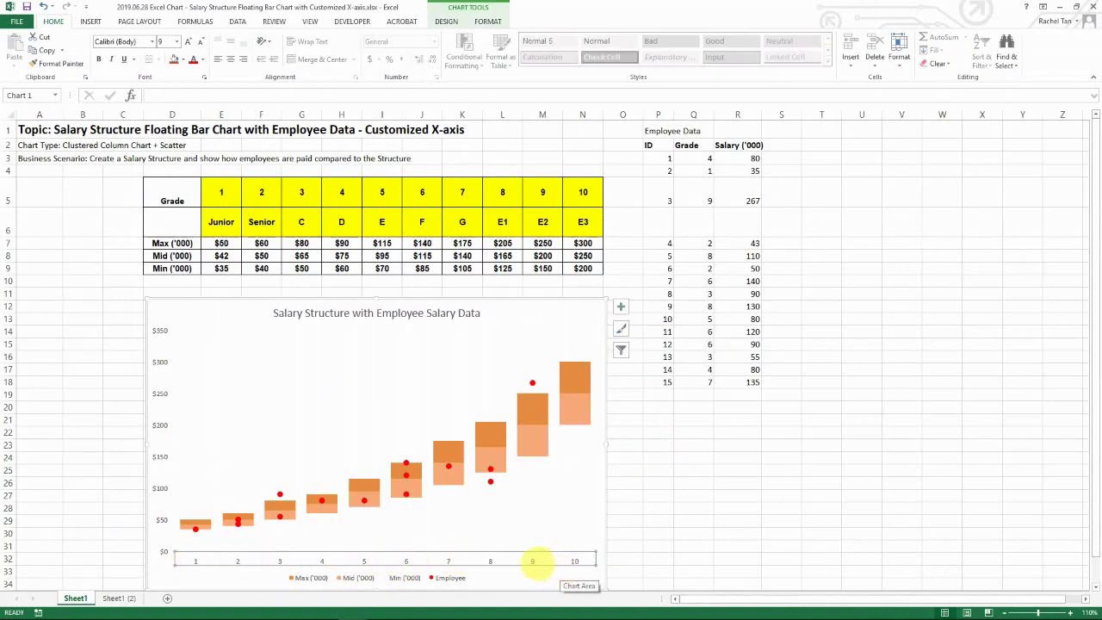
right_click(532, 561)
click(572, 555)
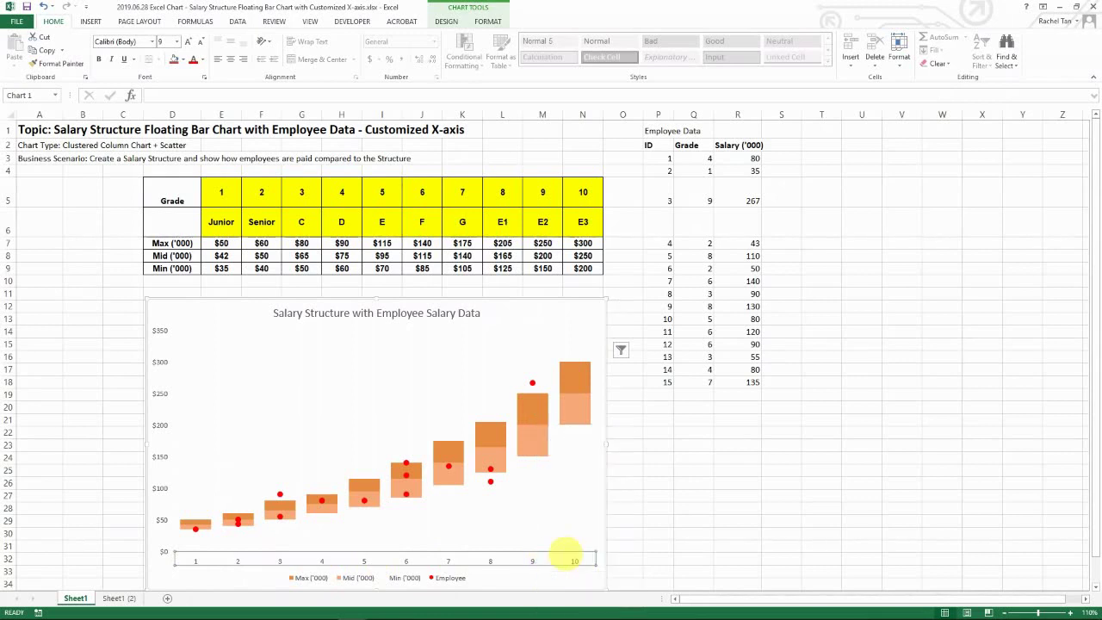
double_click(564, 551)
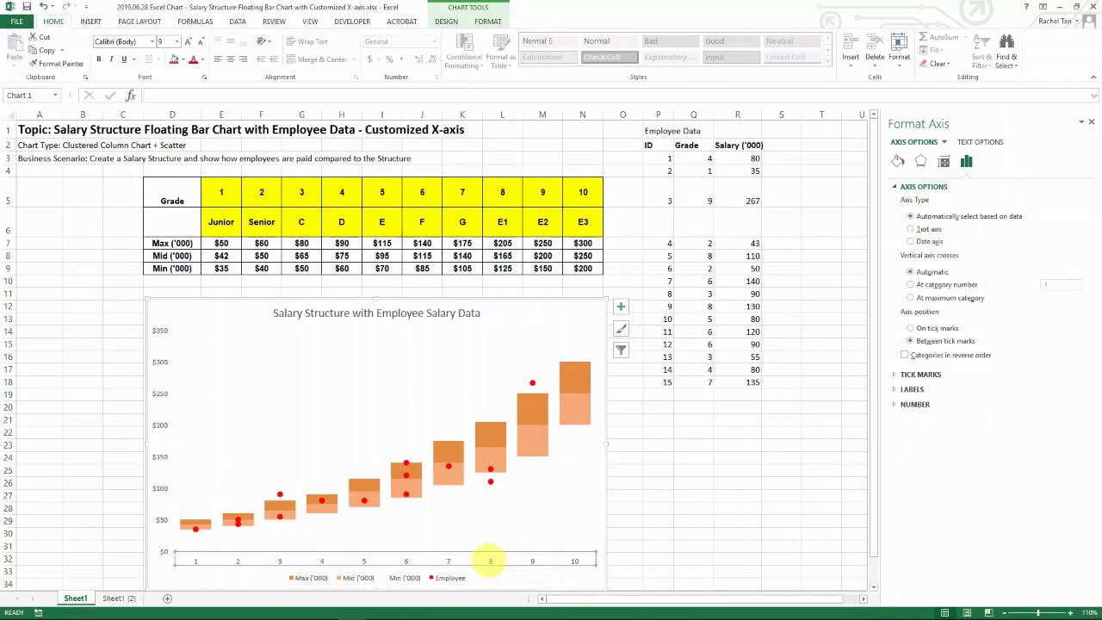
- Use the grade names in E6:N6 as the chart's horizontal axis labels
right_click(490, 561)
click(526, 495)
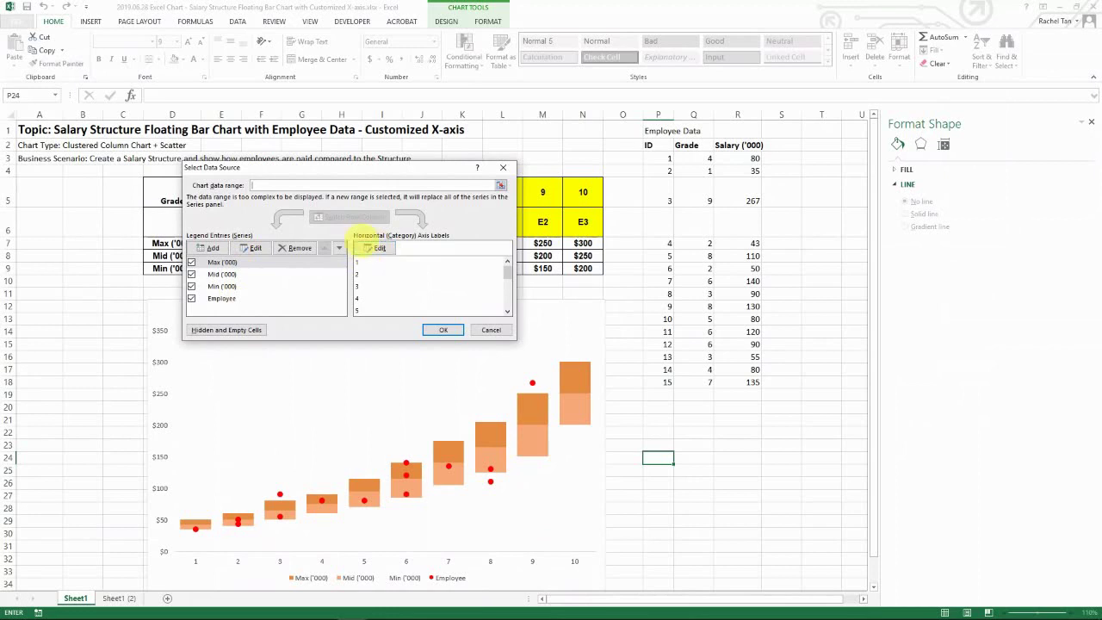
click(379, 248)
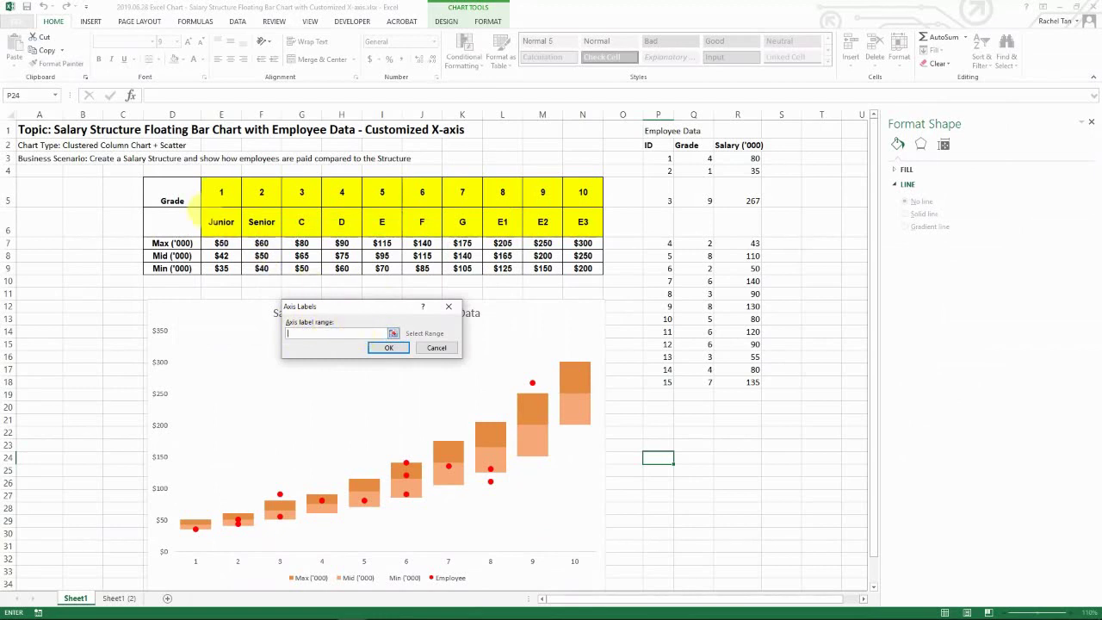
drag(211, 221, 583, 224)
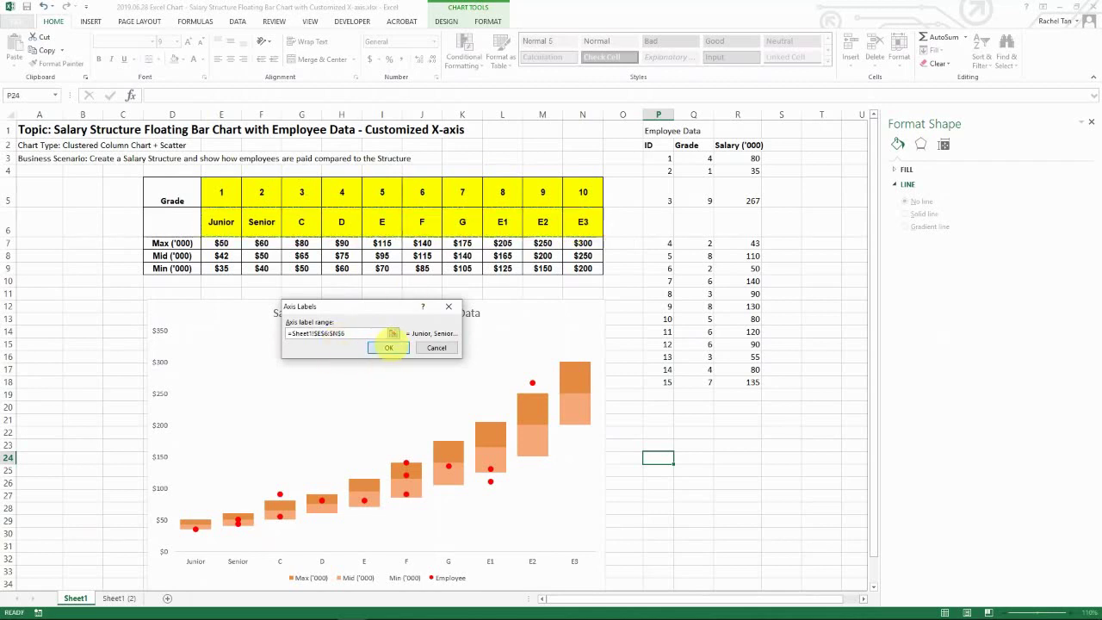
click(388, 347)
click(444, 330)
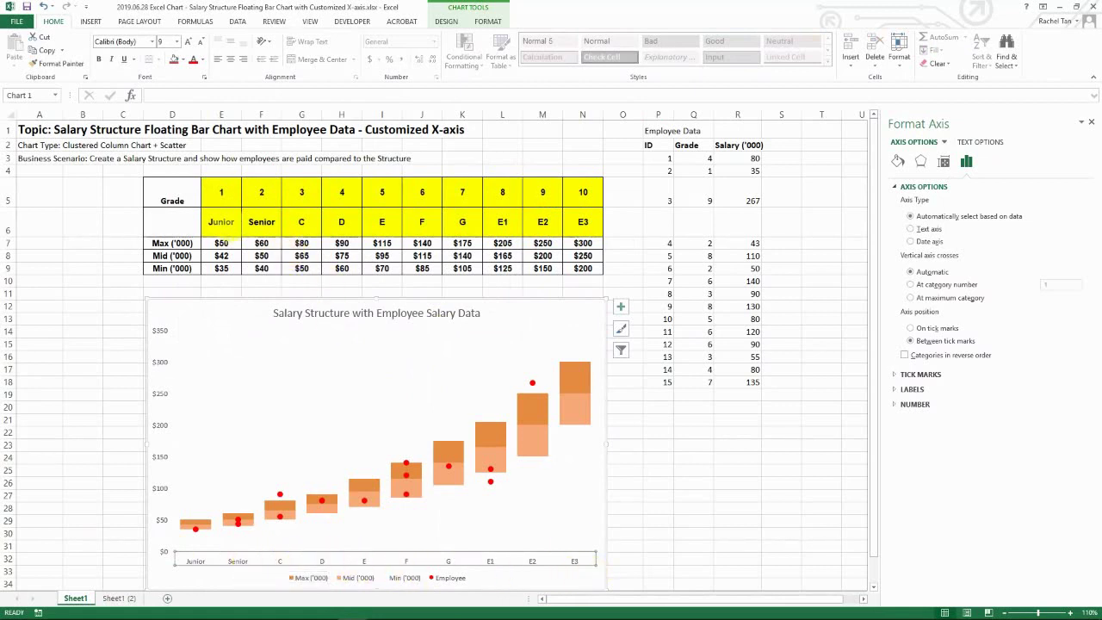
- Rename grades C–F in G6 onward to Manager, D1, E1 and F2
click(297, 226)
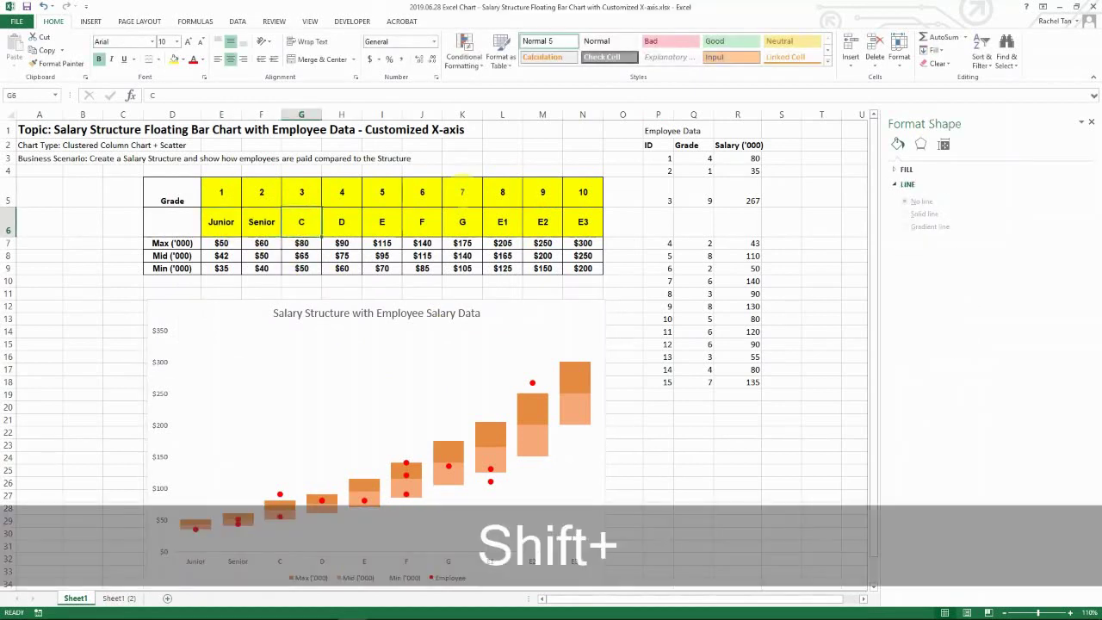
text(Manager)
key(Tab)
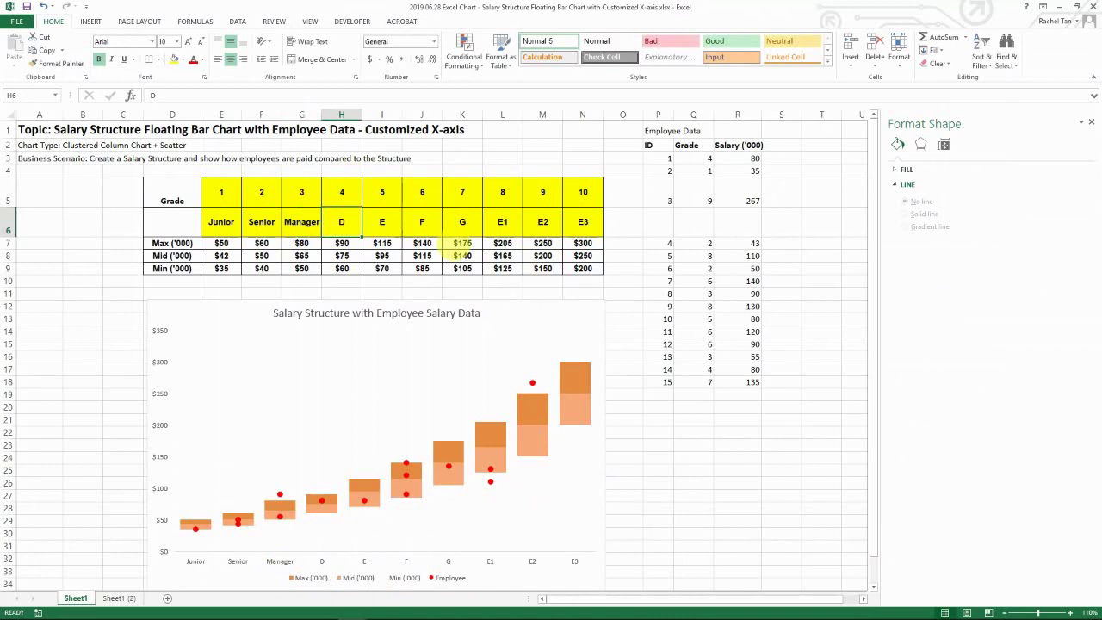
text(D1)
key(Tab)
text(E1)
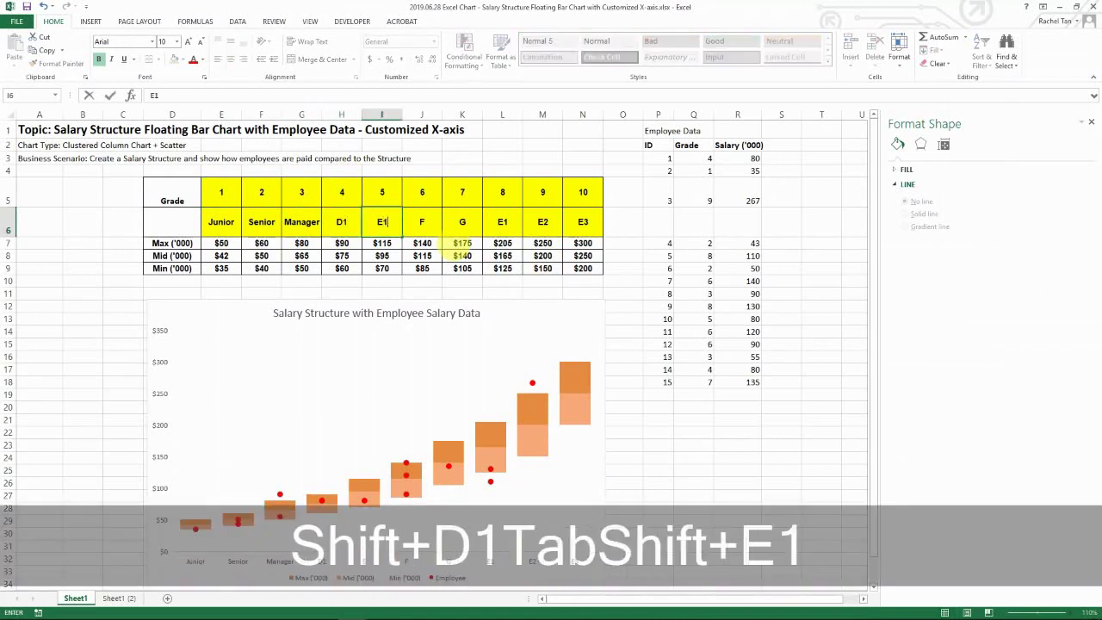
key(Tab)
text(F2)
key(Tab)
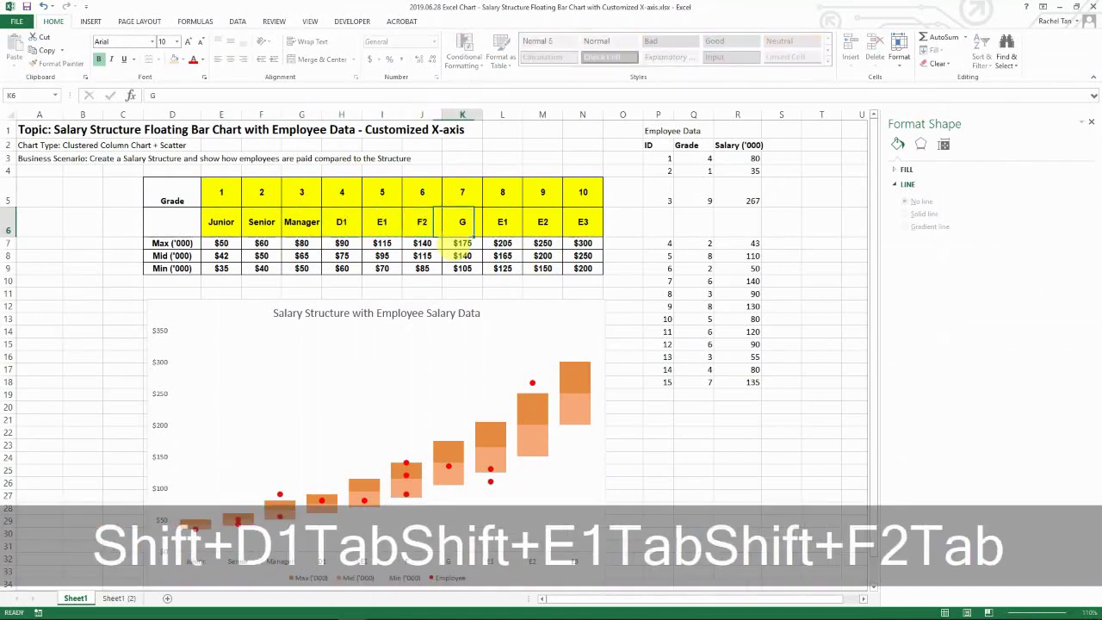
click(648, 472)
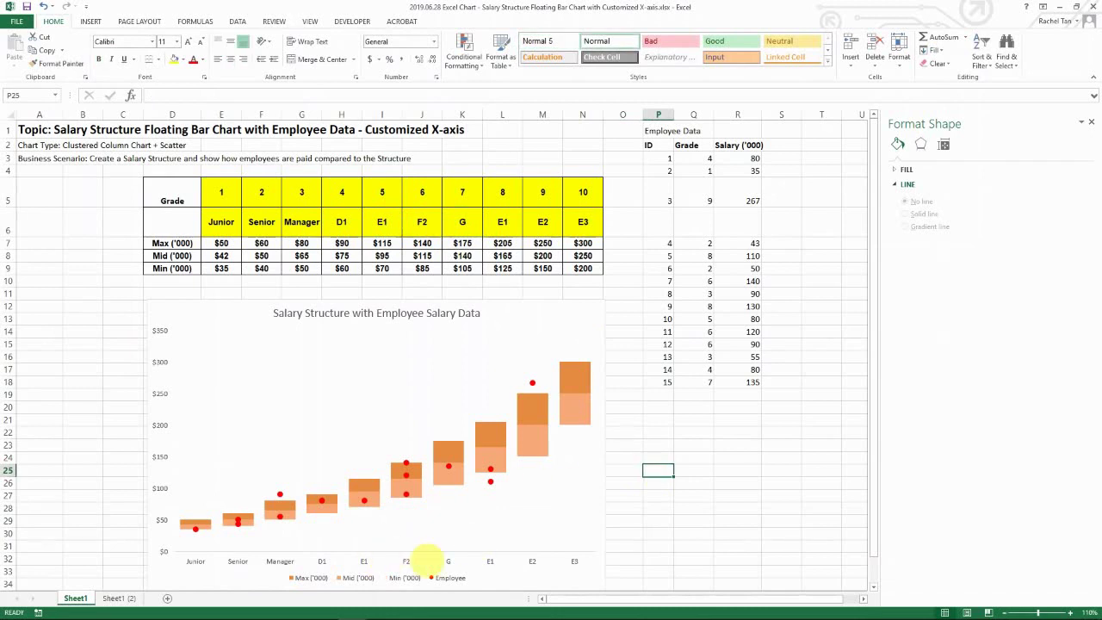